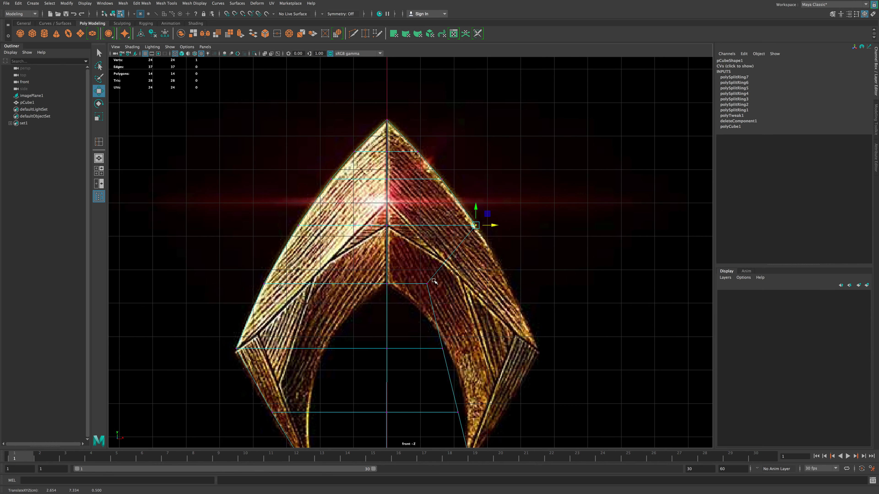
Move the three lower outer vertices on the mesh's right side outward onto the emblem's outer edge
left_click(432, 282)
middle_click_drag(432, 283, 550, 245)
left_click_drag(420, 280, 438, 307)
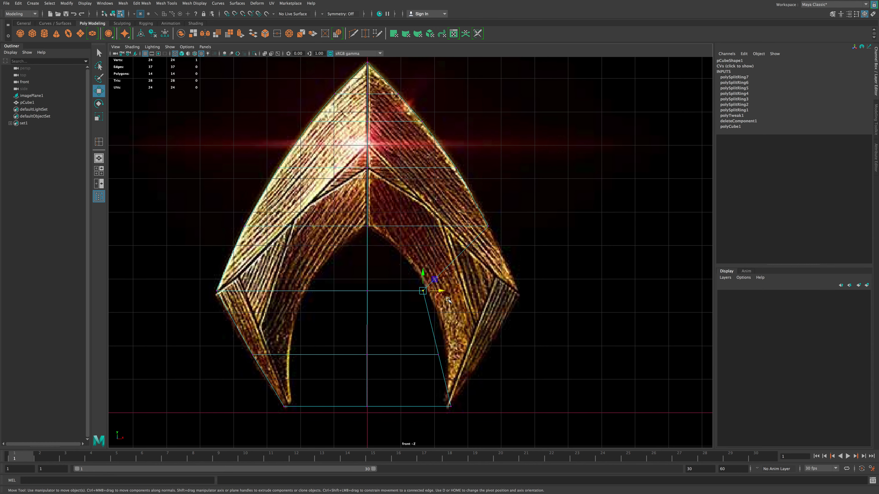
middle_click_drag(448, 300, 536, 298)
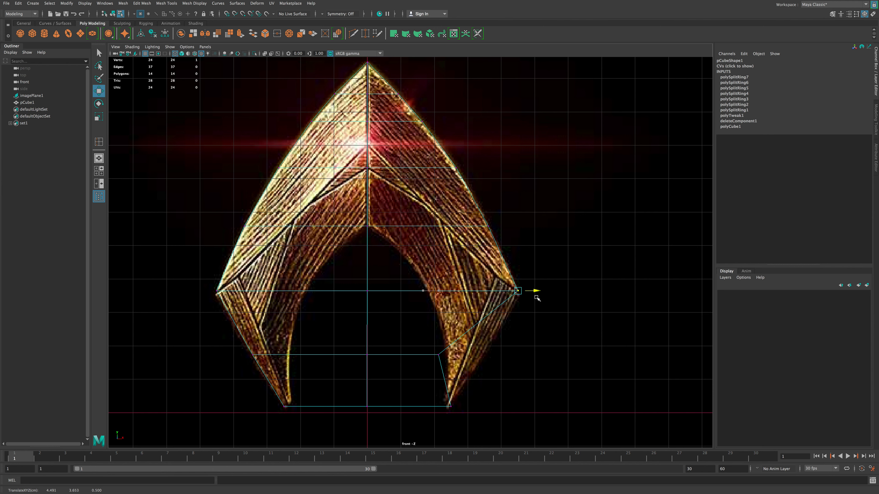
left_click(437, 354)
middle_click_drag(438, 354, 502, 362)
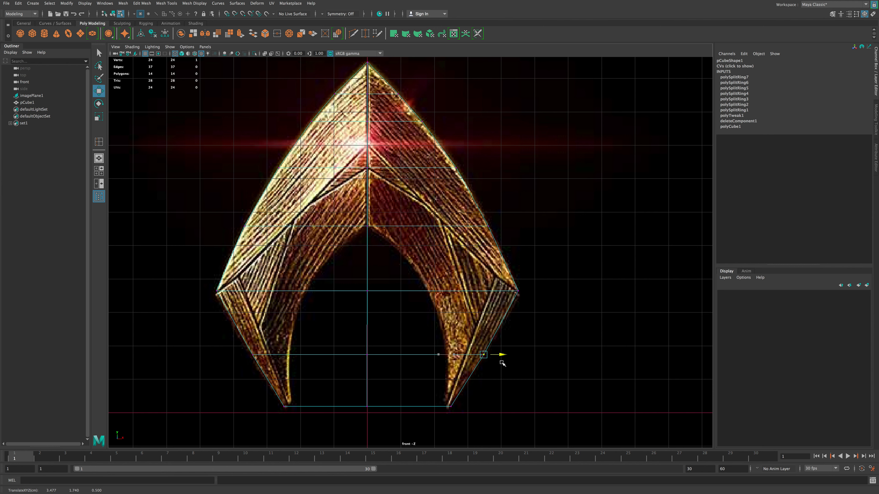
left_click_drag(350, 389, 383, 421)
left_click_drag(330, 255, 384, 412)
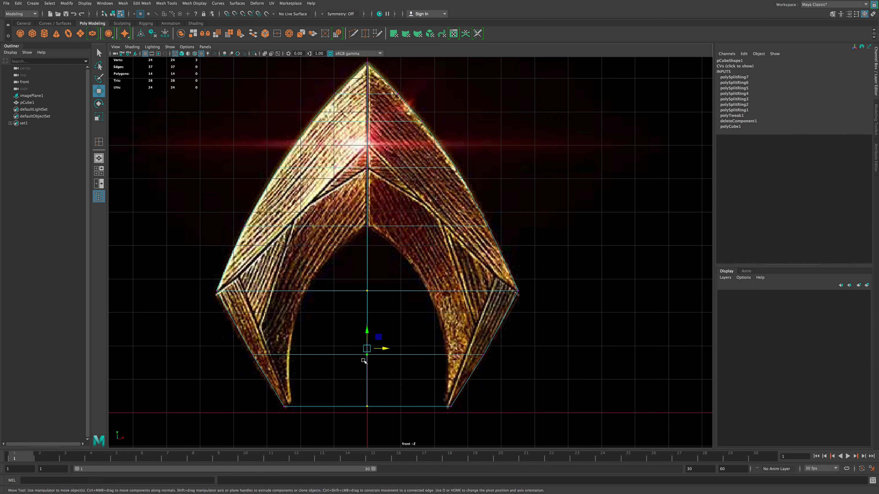
left_click_drag(368, 332, 379, 153)
key("ctrl+z")
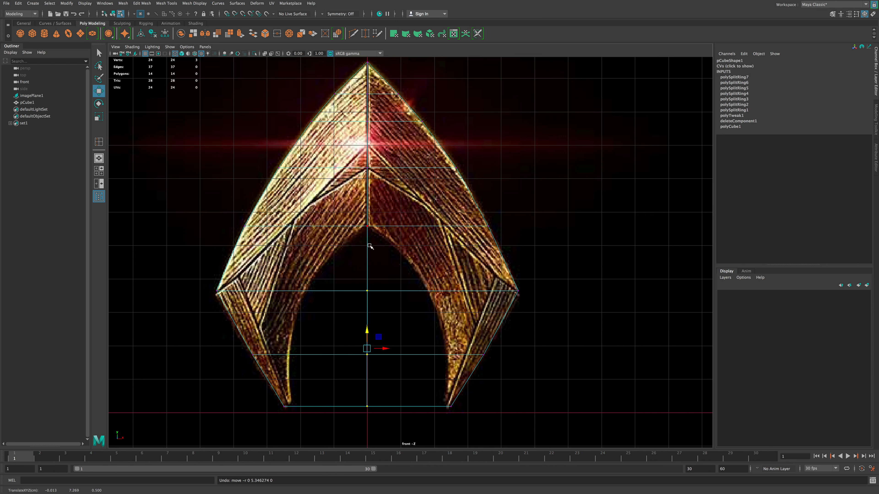
Raise the three lower centre-line vertices one at a time to the peak of the emblem's inner arch
left_click(367, 291)
left_click_drag(368, 276, 373, 217)
left_click_drag(359, 357, 370, 212)
left_click_drag(360, 398, 376, 211)
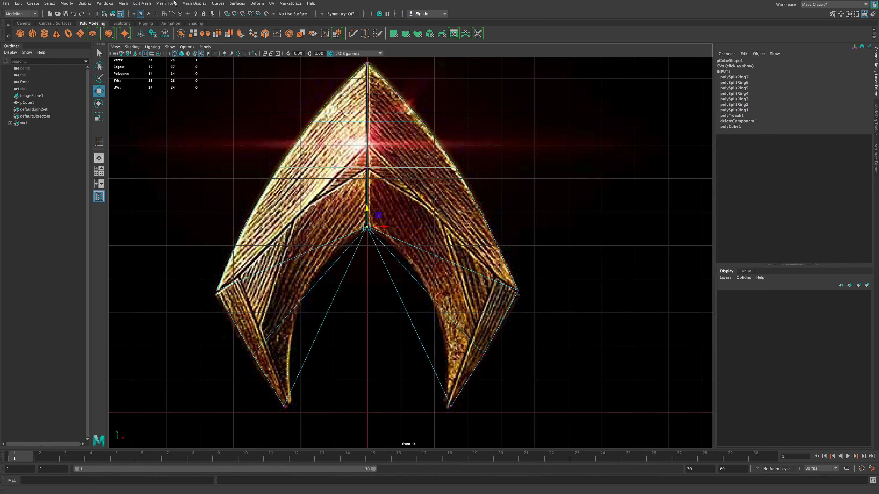
Insert six edge loops across the legs, three on each side, between the arch peak and the leg tips
left_click(99, 142)
left_click_drag(320, 326, 323, 327)
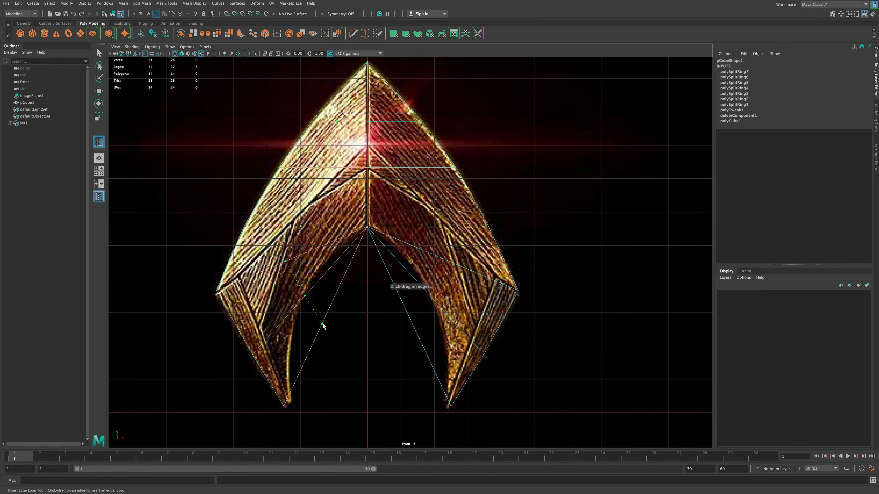
left_click_drag(292, 371, 287, 389)
left_click_drag(307, 352, 308, 346)
left_click_drag(327, 306, 392, 277)
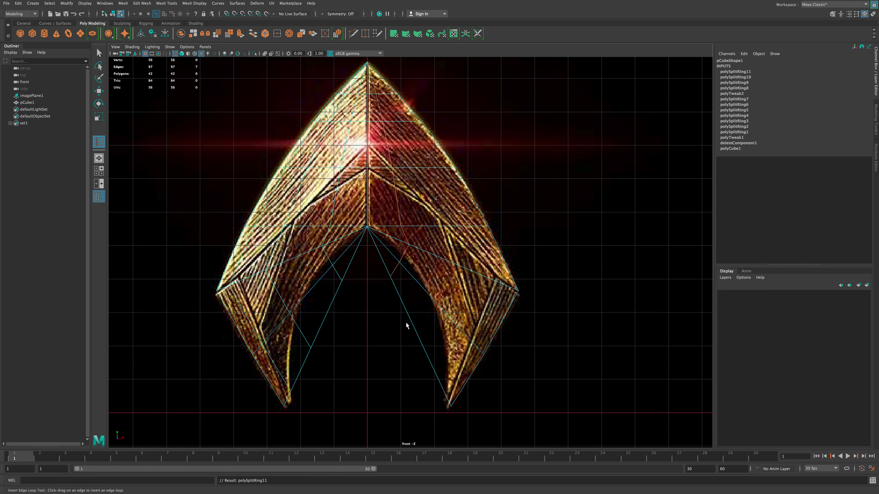
left_click_drag(414, 333, 420, 340)
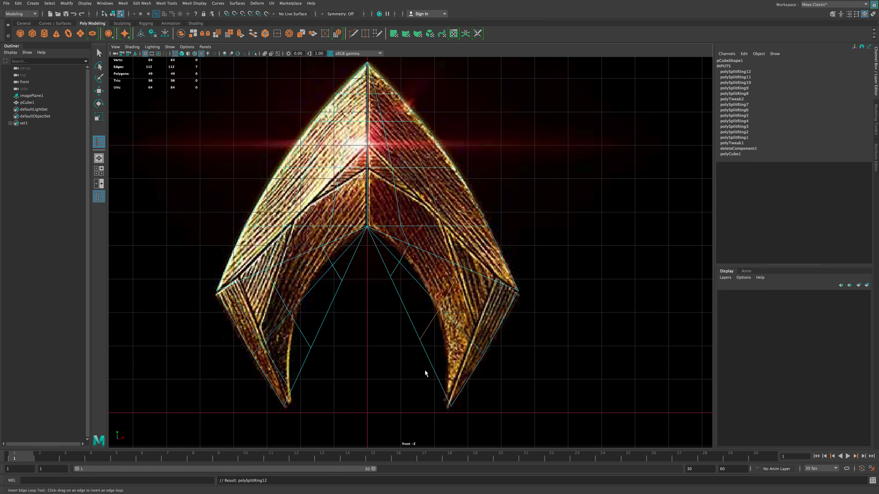
left_click_drag(437, 386, 445, 395)
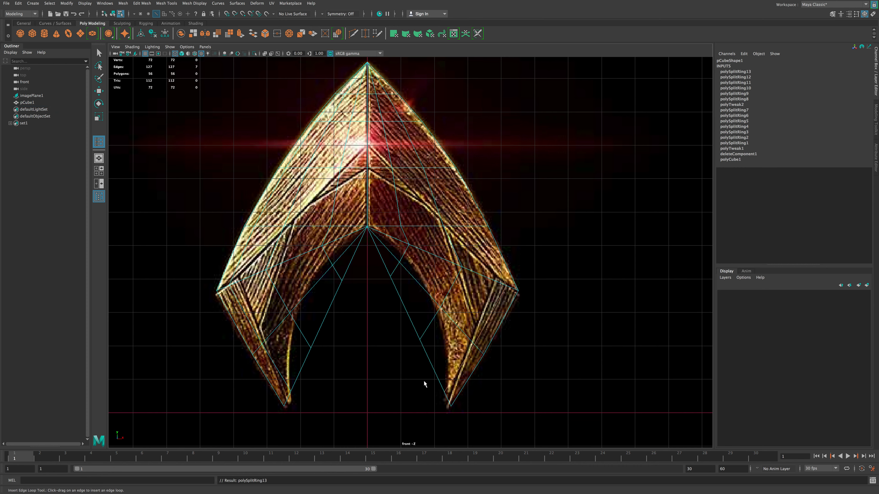
Move the left leg's lower inner-edge vertex onto the reference curve and shift the neighbouring interior vertex outward
key("q")
right_click_drag(310, 347, 307, 343)
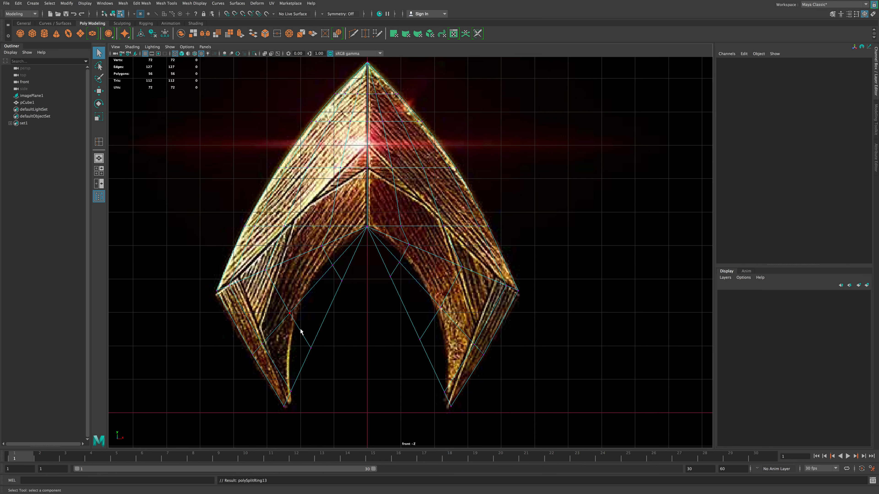
left_click(311, 348)
key("w")
left_click_drag(328, 349, 305, 349)
left_click(292, 312)
left_click_drag(310, 319, 302, 319)
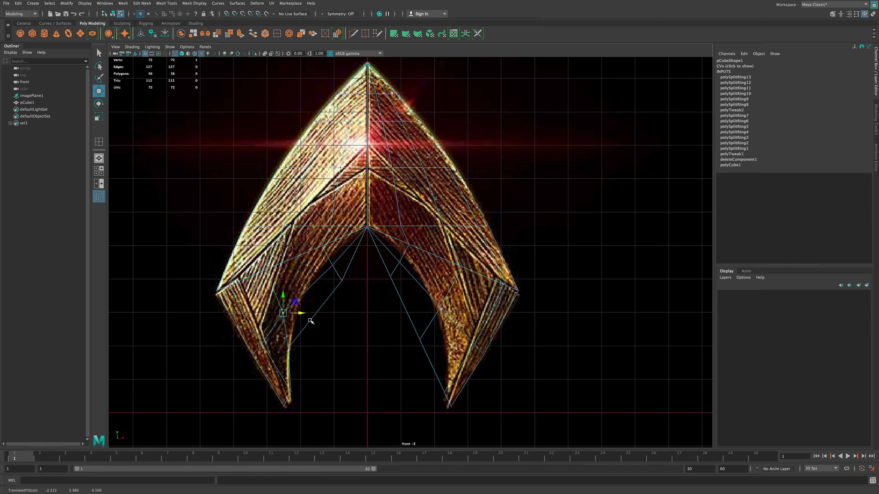
Fit the left leg's upper inner vertices to the arch curve and move the middle interior vertex further outward
left_click(342, 280)
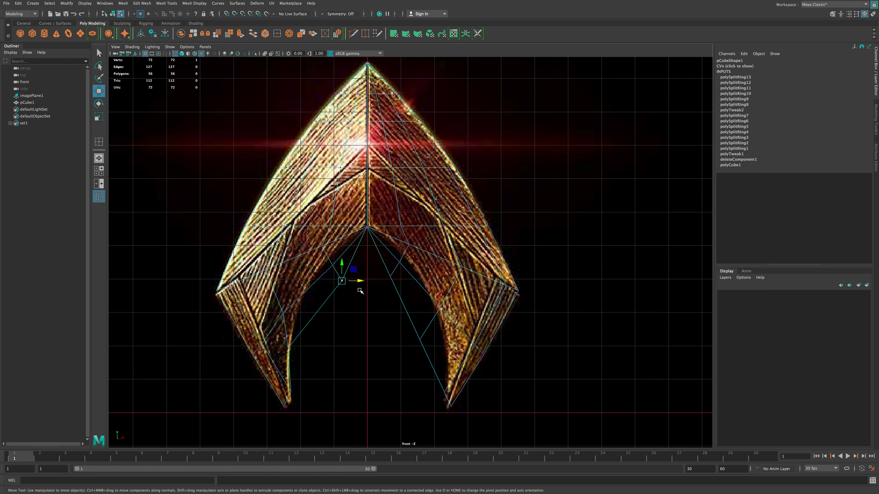
mouse_move(361, 282)
left_mouse_down()
mouse_move(346, 281)
mouse_move(350, 292)
left_mouse_up()
key("ctrl+z")
mouse_move(321, 264)
left_mouse_down()
mouse_move(349, 290)
mouse_move(341, 274)
mouse_move(322, 276)
left_mouse_up()
left_click(283, 313)
left_click_drag(300, 314, 290, 316)
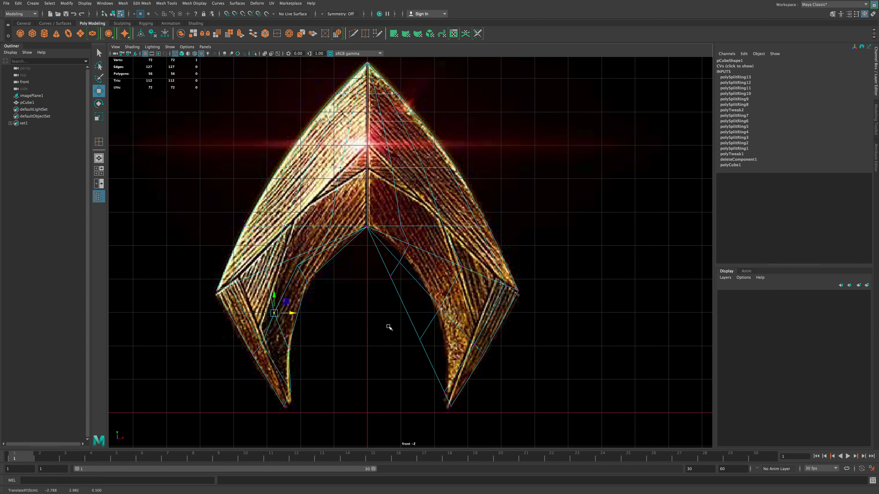
Move the right leg's inner vertices outward so its inner edge follows the reference arch
left_click_drag(382, 260, 446, 269)
left_click_drag(403, 302, 477, 323)
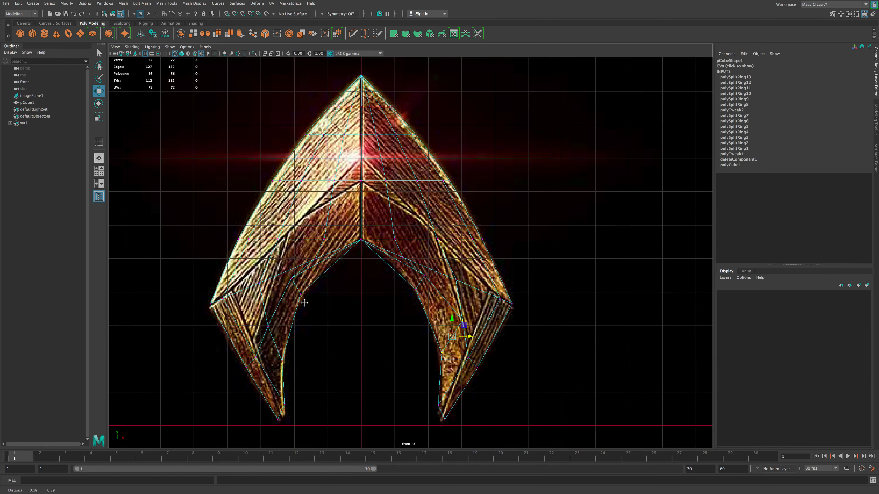
scroll(380, 300, "up", 5)
key("a")
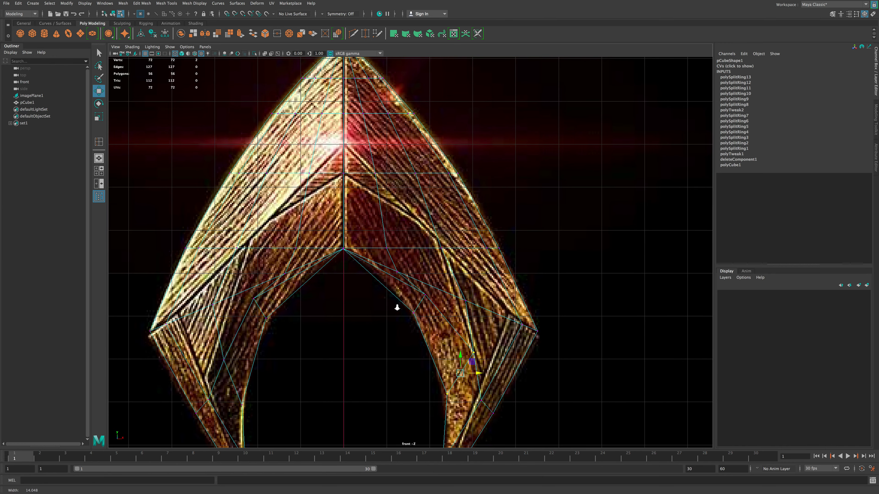
Insert an edge loop across the right upper inner edge and move its inner-edge vertex onto the arch curve
left_click(99, 142)
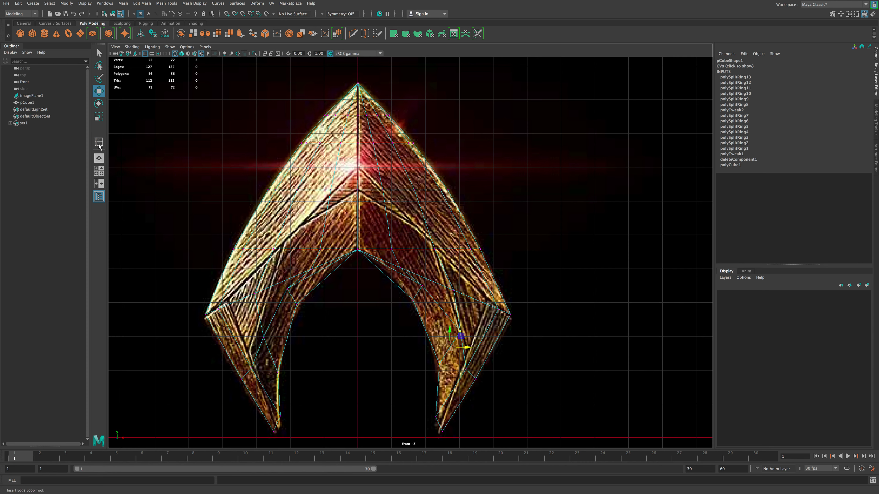
left_click(382, 273)
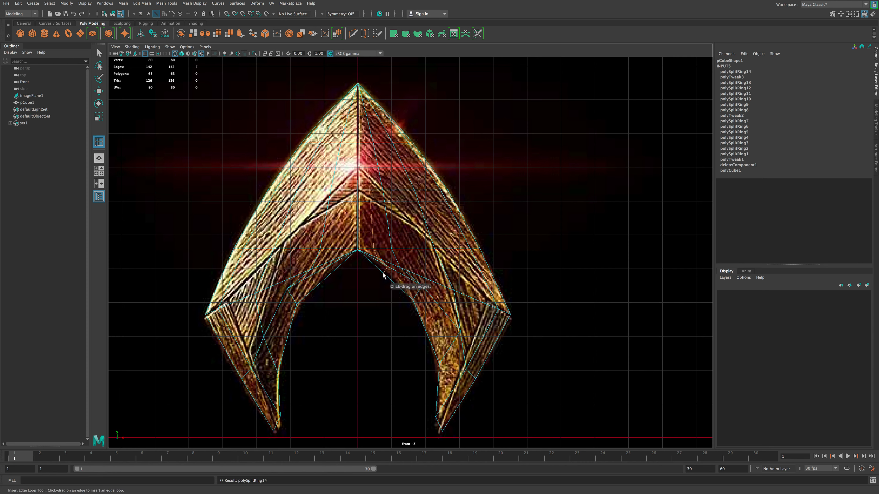
key("q")
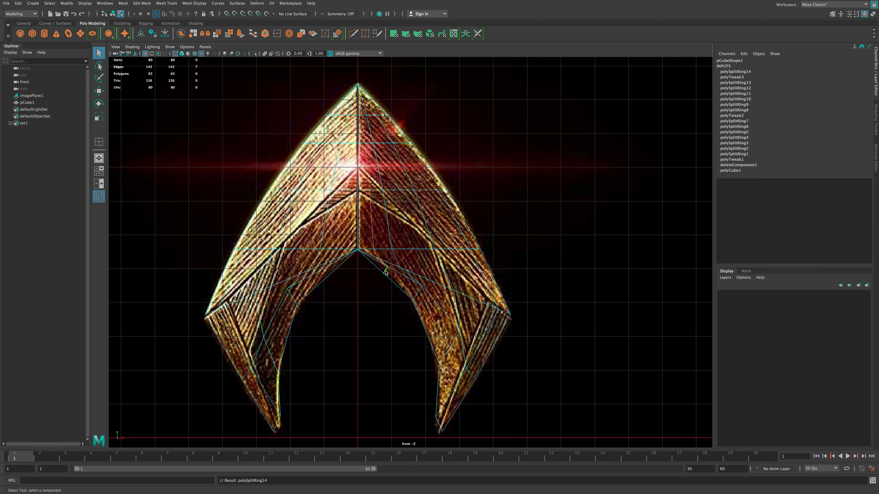
mouse_move(386, 272)
right_mouse_down()
mouse_move(369, 274)
mouse_move(387, 278)
right_mouse_up()
right_click(386, 273)
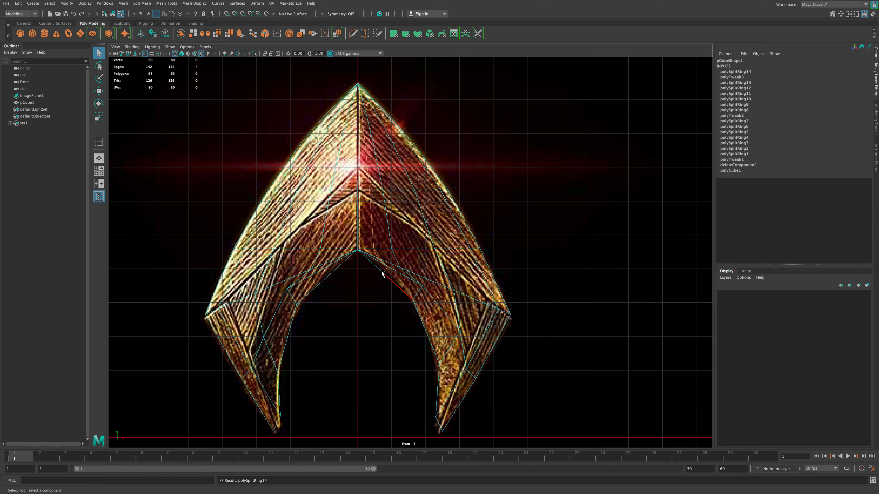
right_click_drag(352, 310, 518, 320, "alt")
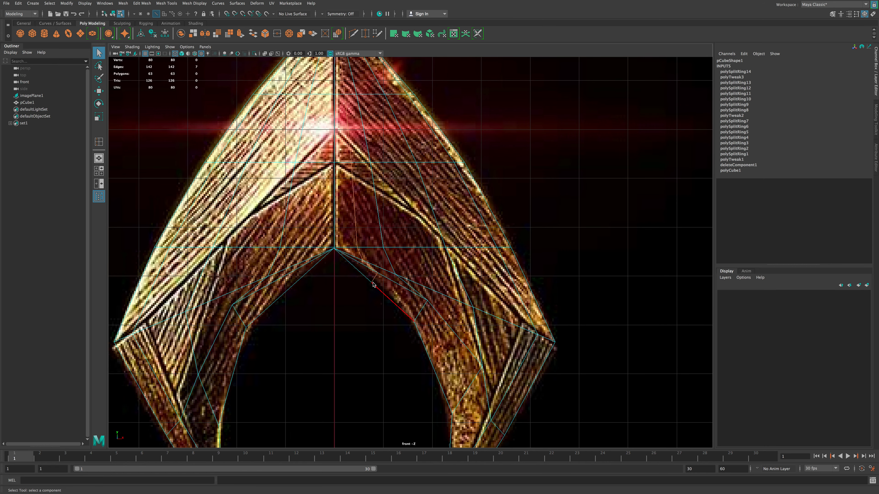
mouse_move(374, 285)
right_mouse_down()
mouse_move(344, 288)
mouse_move(360, 277)
right_mouse_up()
left_click(371, 282)
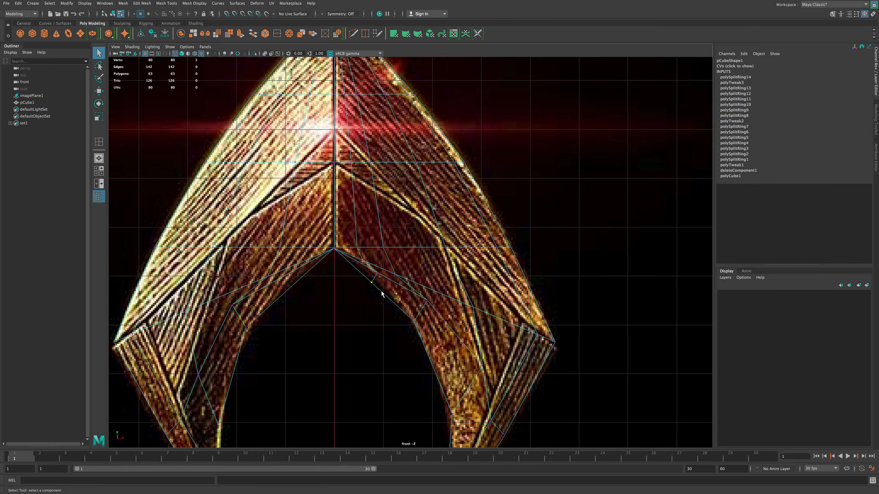
key("w")
left_click_drag(387, 284, 395, 284)
Adjust the lower vertices of both legs so the tips follow the reference outline
middle_click_drag(312, 322, 337, 246, "alt")
right_click_drag(408, 279, 380, 278, "alt")
middle_click_drag(396, 319, 387, 275, "alt")
right_click_drag(330, 331, 346, 331, "alt")
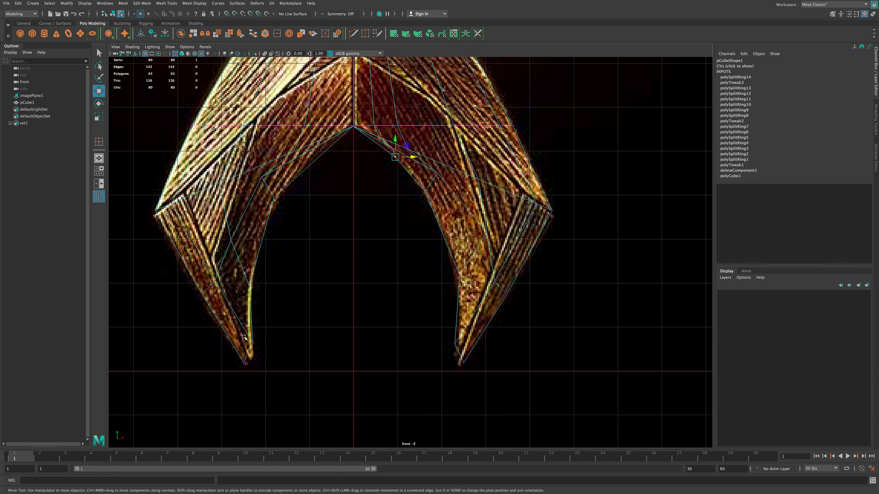
left_click(250, 367)
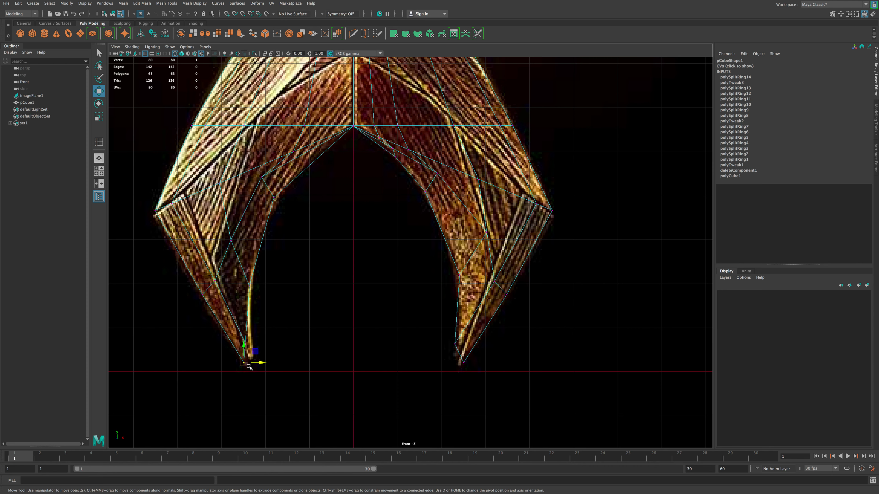
left_click_drag(263, 364, 265, 364)
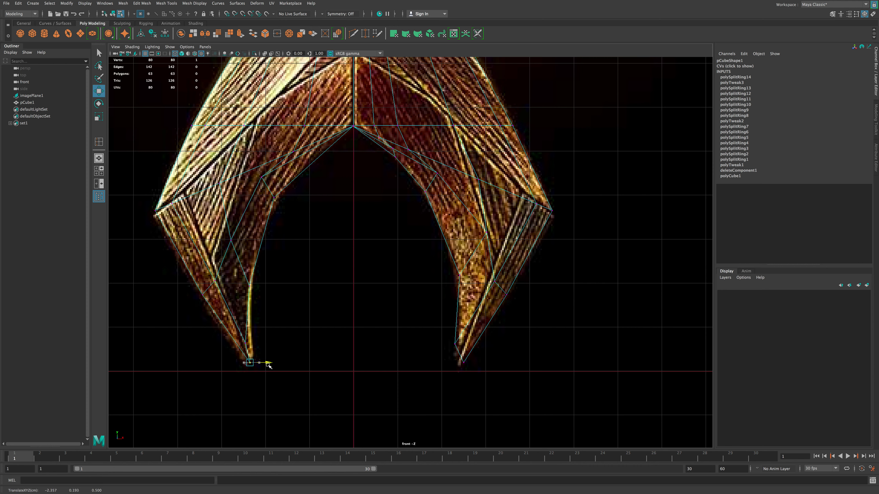
left_click_drag(246, 346, 270, 346)
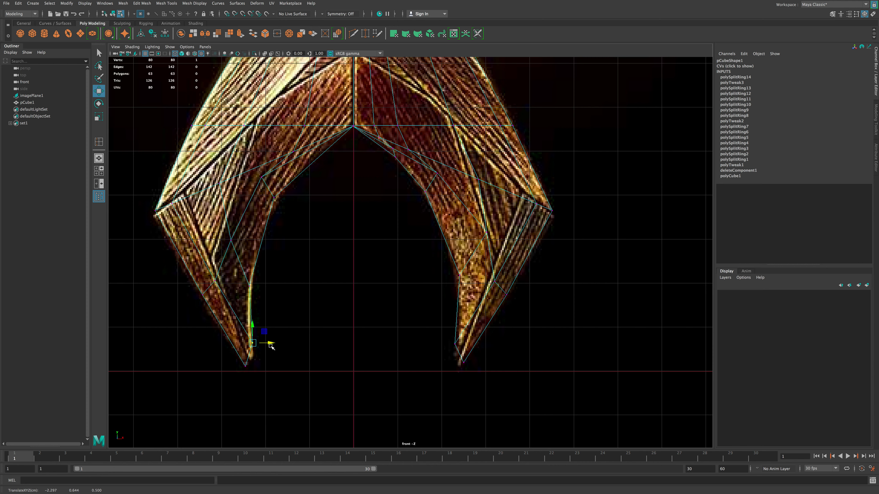
left_click(456, 347)
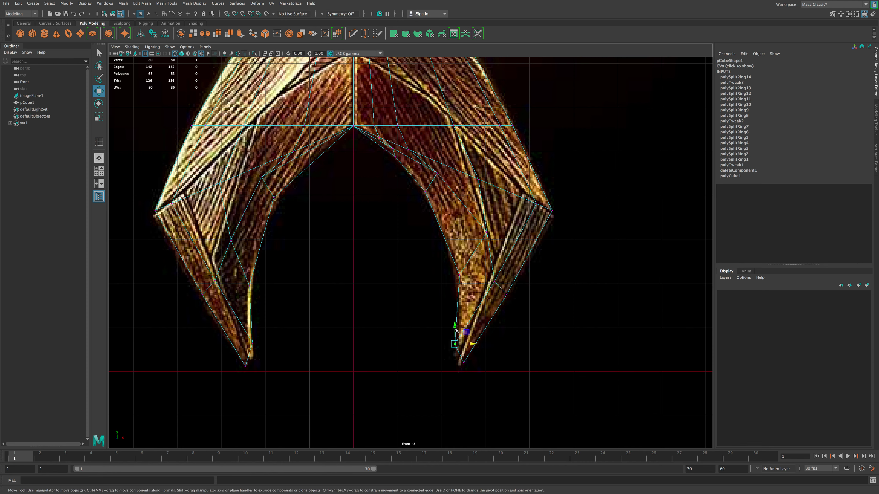
mouse_move(461, 358)
left_mouse_down()
mouse_move(471, 369)
mouse_move(459, 351)
left_mouse_up()
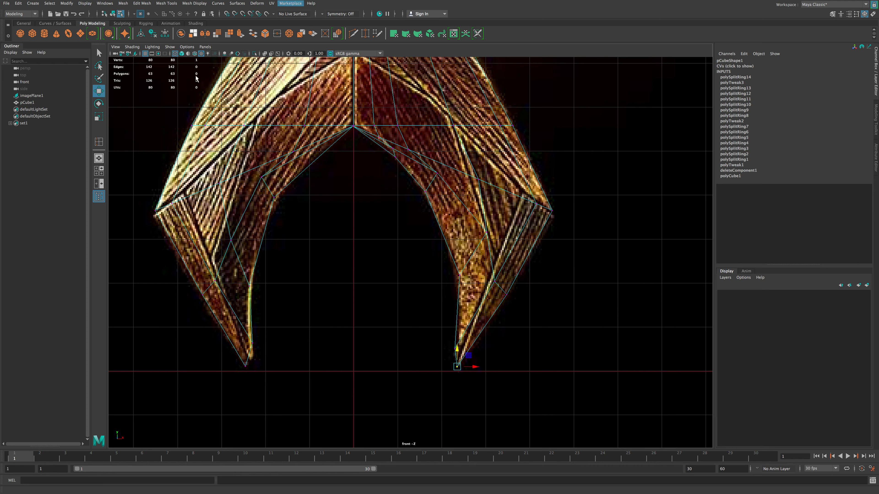
Insert one more edge loop near the tip of each leg
left_click(99, 142)
left_click_drag(251, 354, 247, 357)
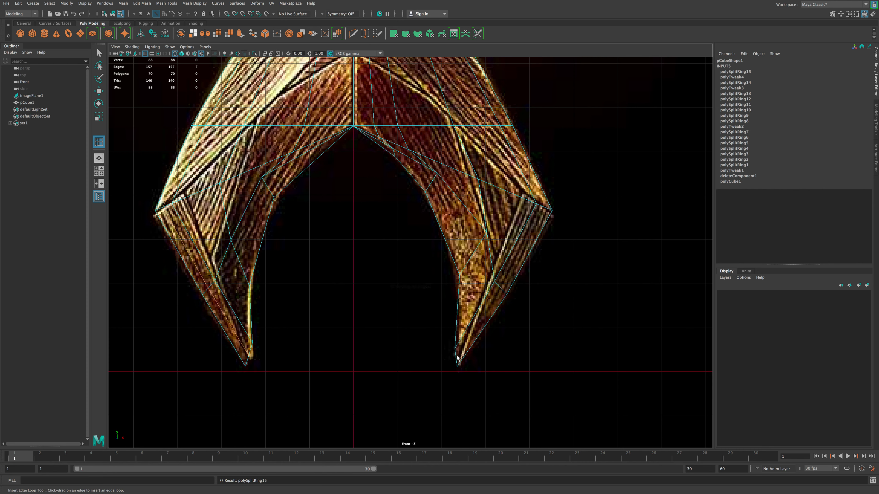
left_click(457, 358)
key("q")
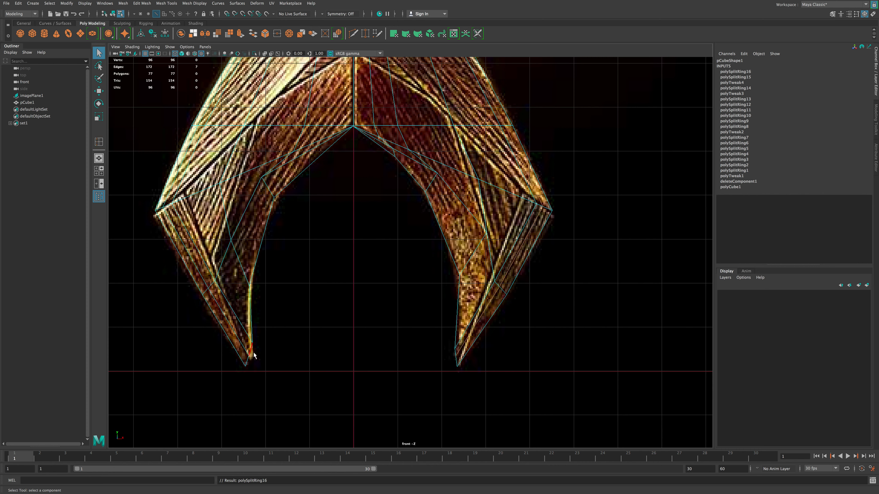
Reposition the vertices at the left leg's tip to match the reference outline
right_click_drag(248, 355, 215, 298)
left_click_drag(244, 351, 260, 370)
left_click(259, 360)
key("w")
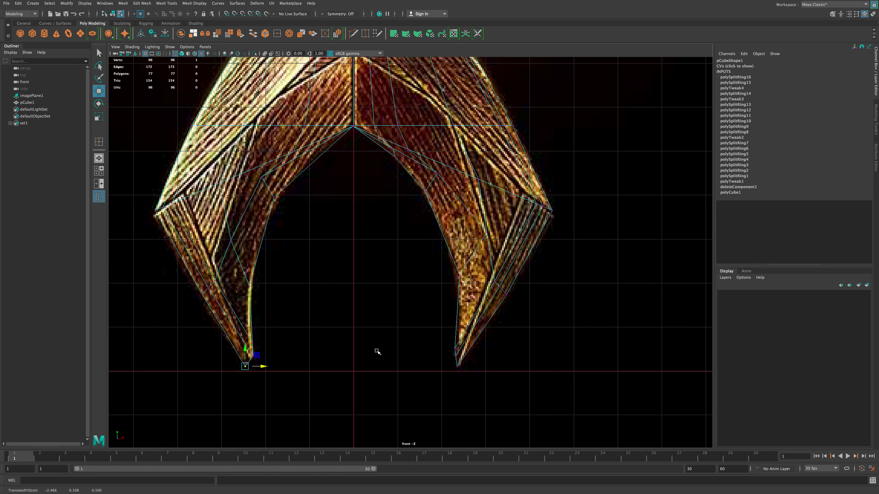
key("q")
Select all faces of the flat emblem mesh in the perspective view and extrude them to give the emblem thickness
key("space")
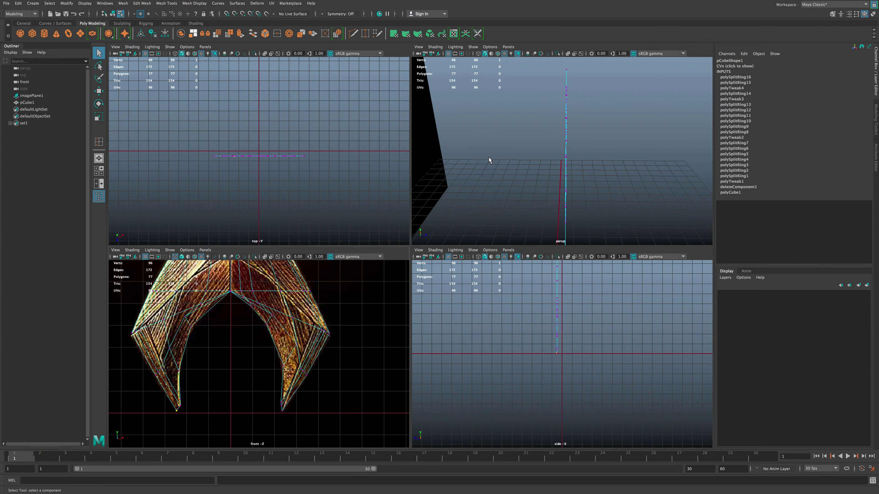
key("space")
left_click_drag(505, 216, 485, 248, "alt")
right_click_drag(516, 265, 442, 298, "alt")
left_click_drag(441, 259, 421, 261, "alt")
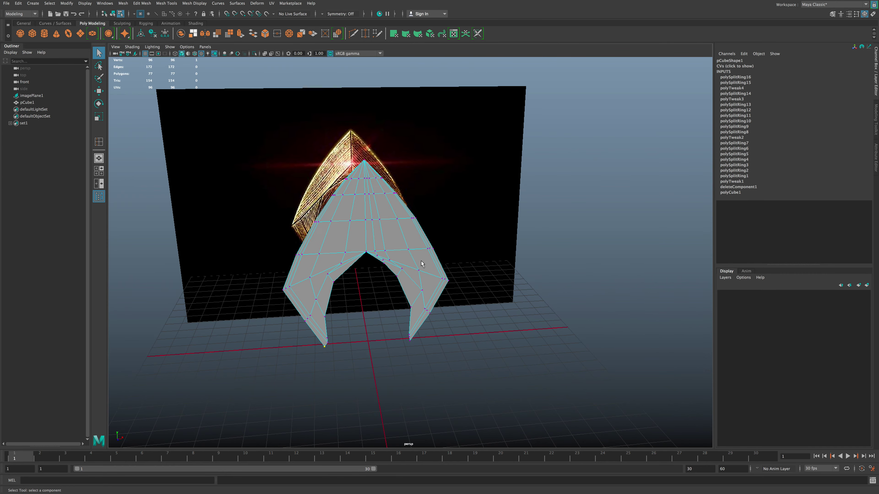
right_click_drag(390, 224, 391, 245)
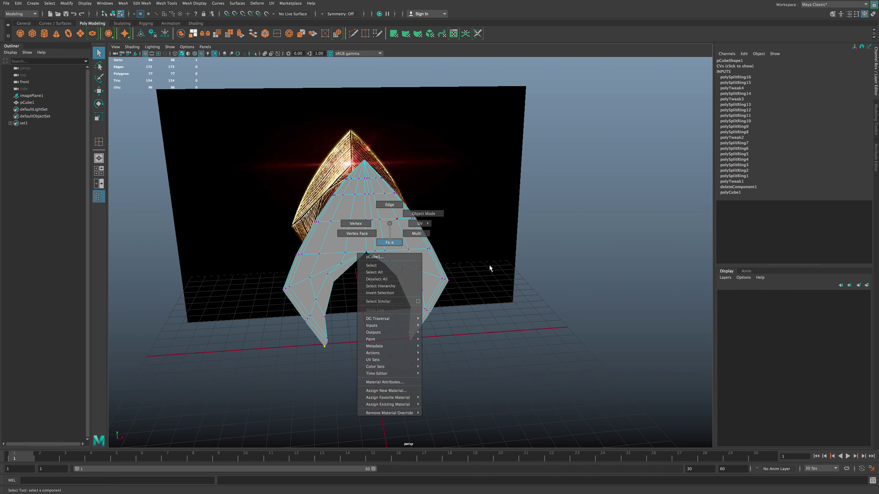
left_click_drag(490, 267, 496, 257, "alt")
left_click_drag(307, 170, 423, 380)
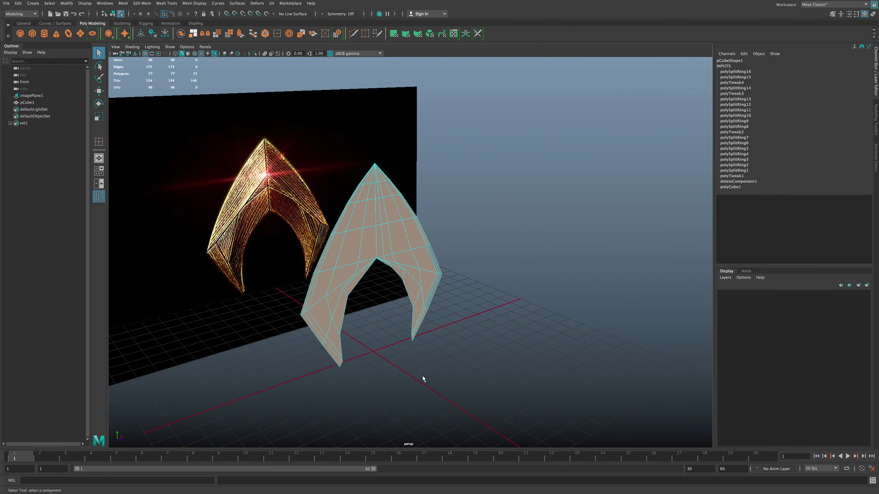
left_click_drag(294, 173, 478, 376)
key("ctrl+e")
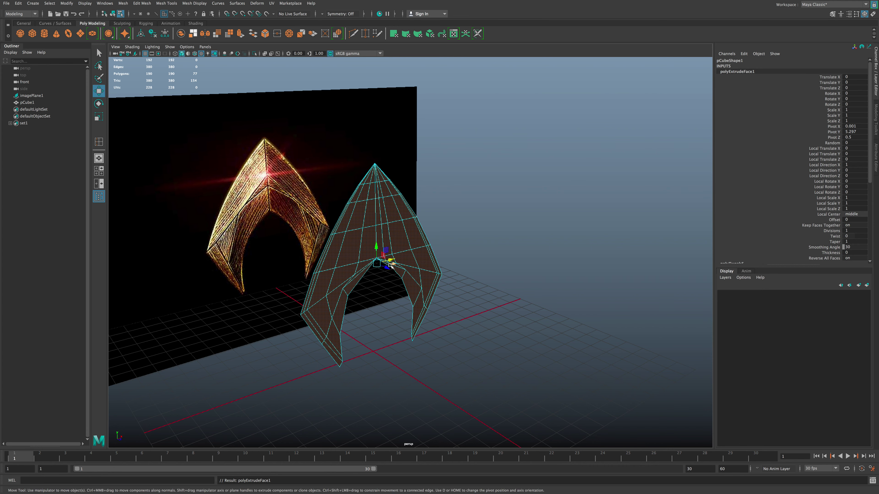
left_click_drag(386, 267, 373, 265)
Reverse the normals of all the emblem's faces and check the shape in smooth mesh preview
left_click_drag(455, 305, 499, 298, "alt")
right_click_drag(404, 211, 438, 205)
left_click(167, 3)
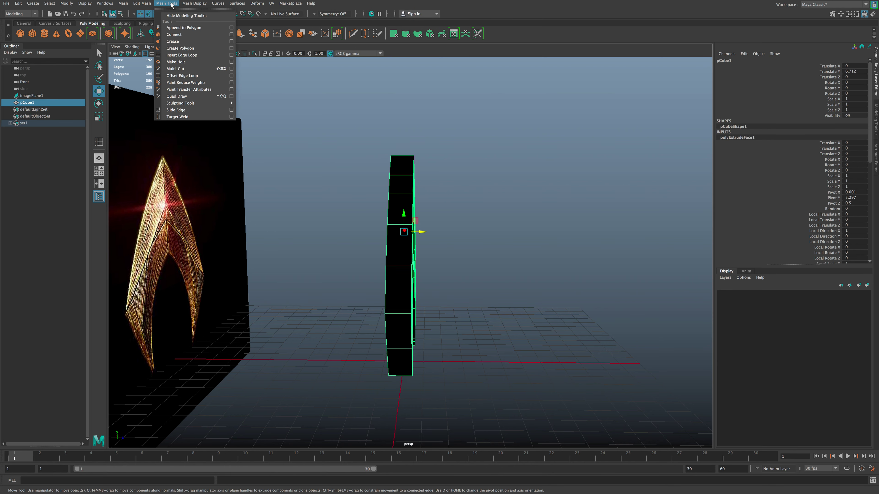
left_click(398, 208)
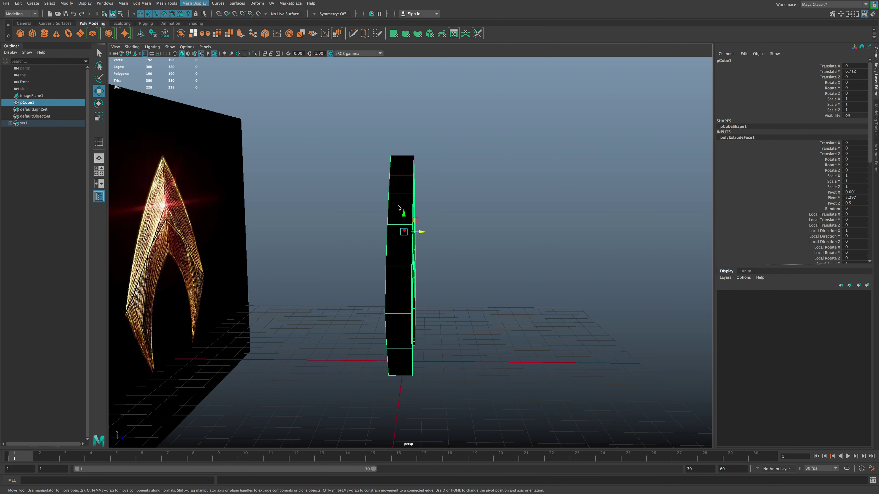
right_click_drag(398, 207, 400, 225)
left_click_drag(360, 260, 347, 264, "alt")
left_click_drag(338, 135, 447, 388)
left_click(194, 3)
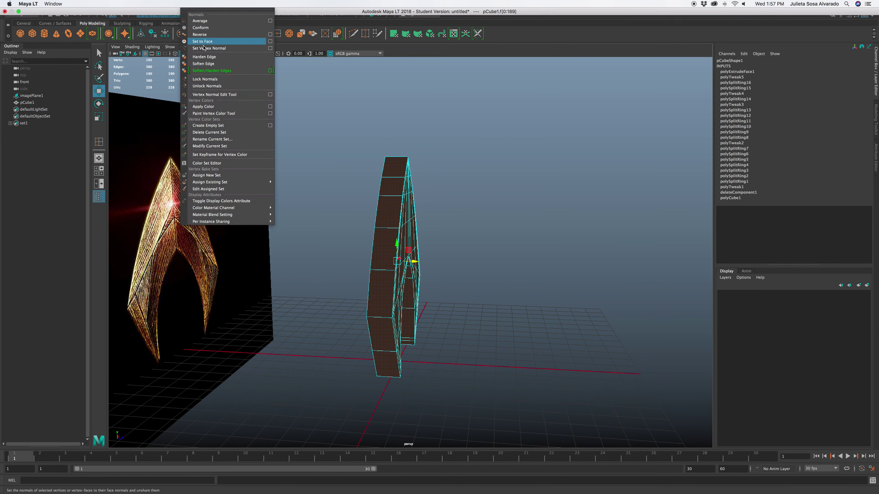
left_click(202, 34)
key("q")
left_click_drag(457, 320, 365, 237, "alt")
key("3")
key("1")
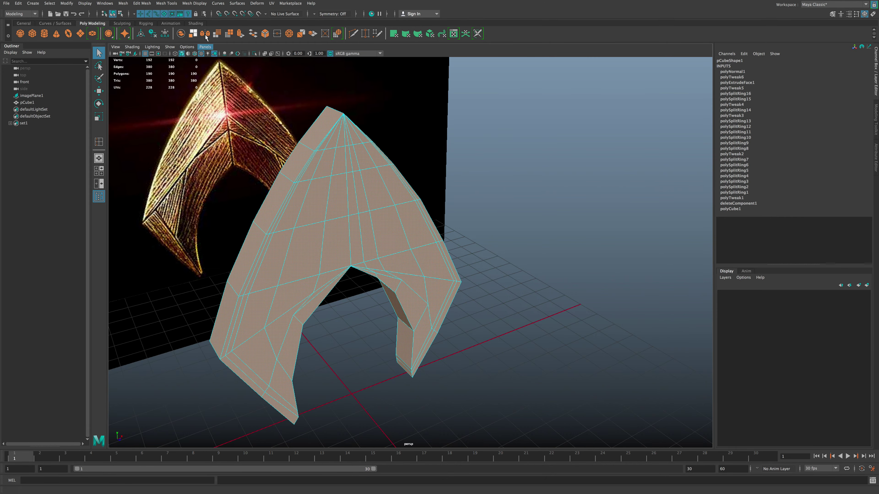
Insert edge loops around the outer side wall, one close to the front rim and one close to the back rim
left_click(101, 141)
left_click_drag(320, 135, 350, 139, "alt")
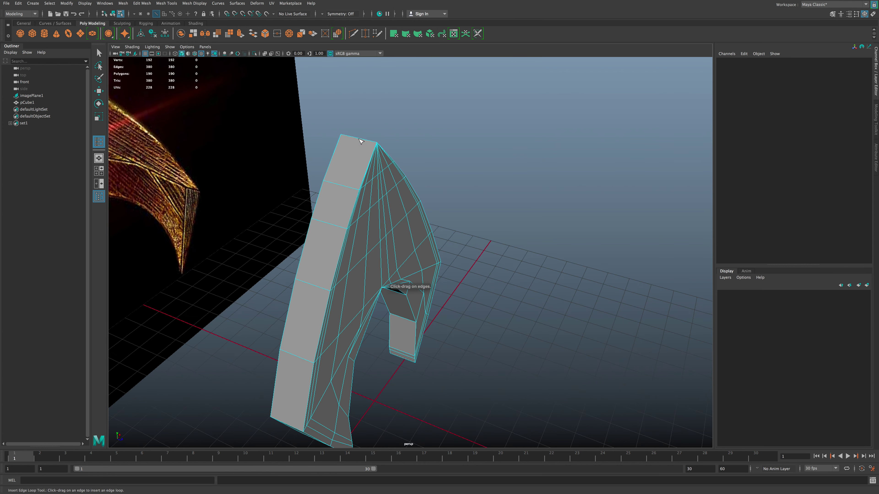
scroll(341, 110, "up", 5)
middle_click_drag(342, 110, 392, 213, "alt")
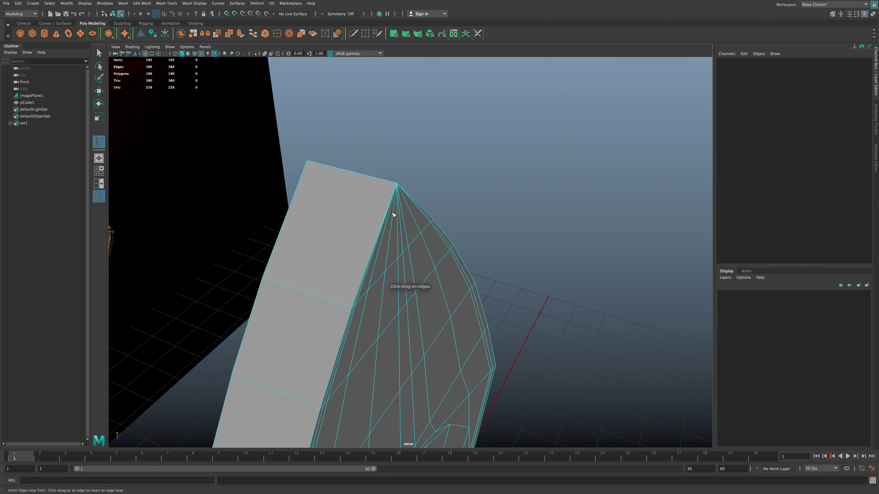
left_click(394, 185)
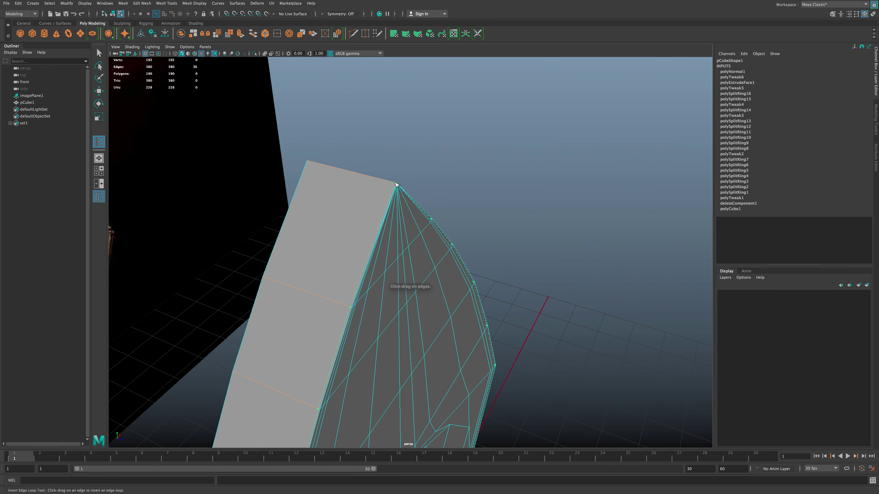
left_click(308, 161)
Insert an edge loop right beside the emblem's top apex and check it in smooth preview
left_click_drag(433, 204, 255, 168, "alt")
scroll(255, 168, "up", 3)
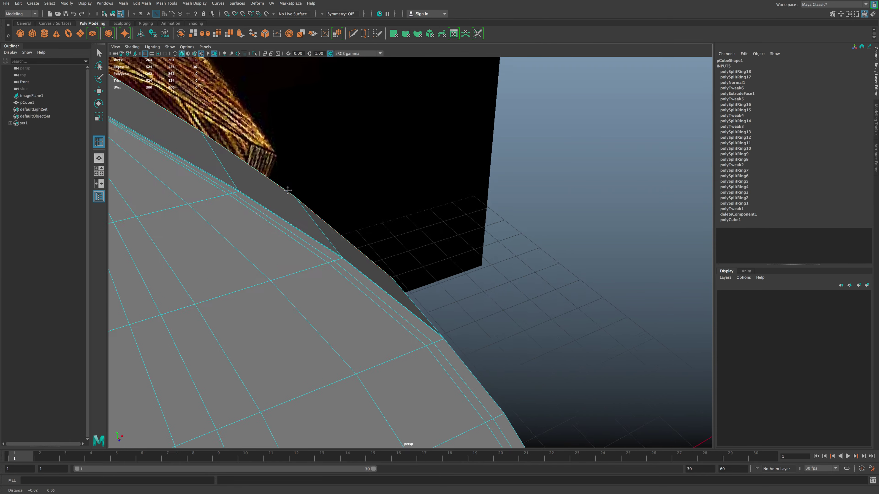
middle_click_drag(255, 168, 437, 307, "alt")
right_click_drag(439, 310, 405, 277, "alt")
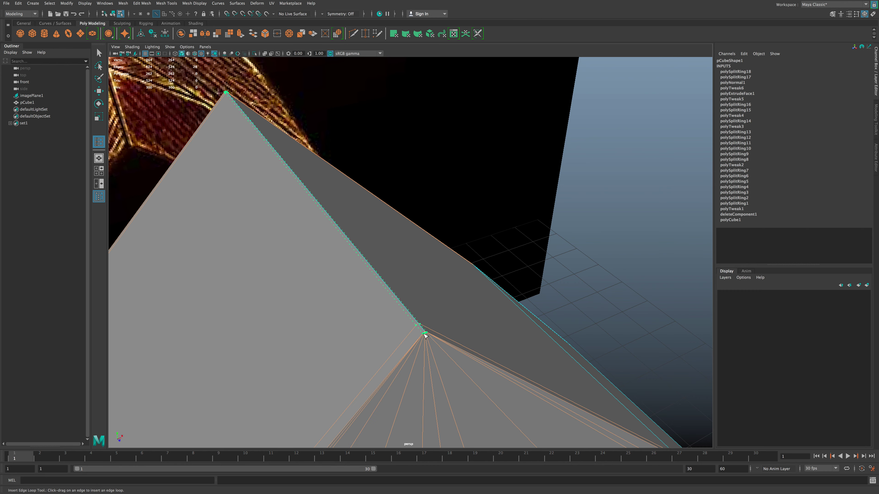
left_click(426, 335)
key("3")
key("1")
Insert an edge loop on each side of the vertical centre line, close to the inner arch's peak
middle_click_drag(499, 342, 557, 90, "alt")
left_click_drag(569, 317, 502, 188, "alt")
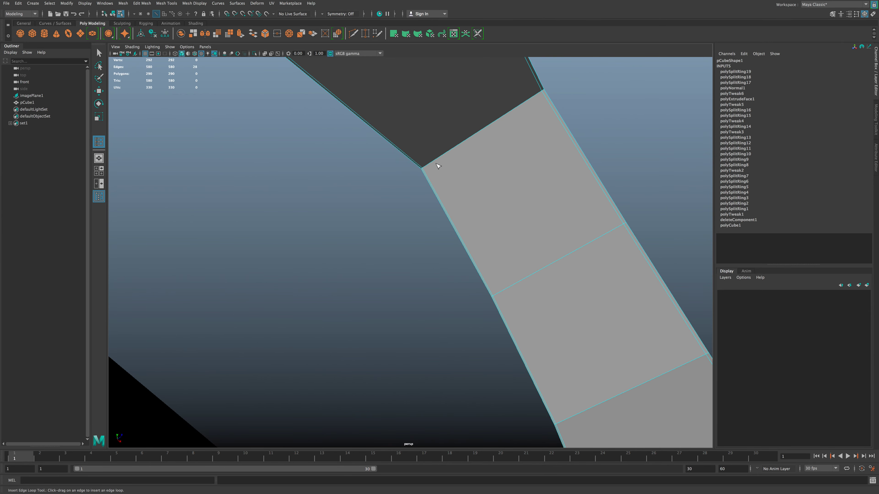
left_click_drag(424, 168, 438, 229, "alt")
right_click_drag(438, 230, 468, 158, "alt")
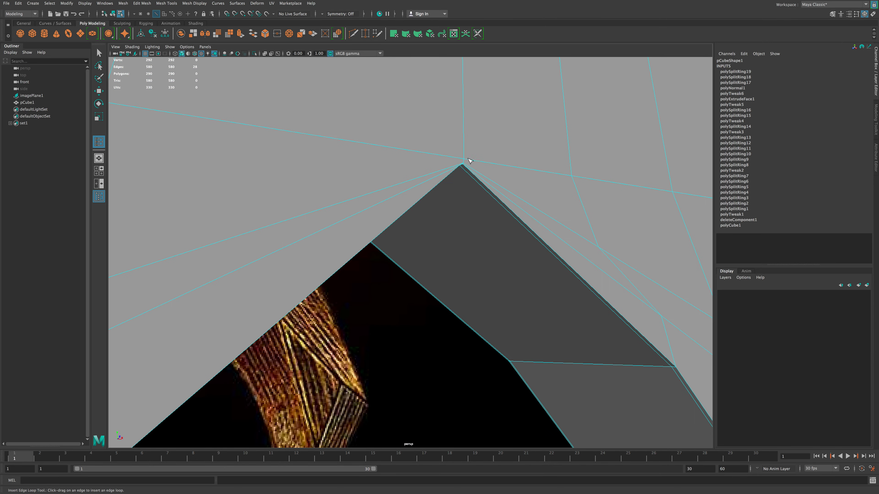
left_click(465, 169)
left_click(464, 170)
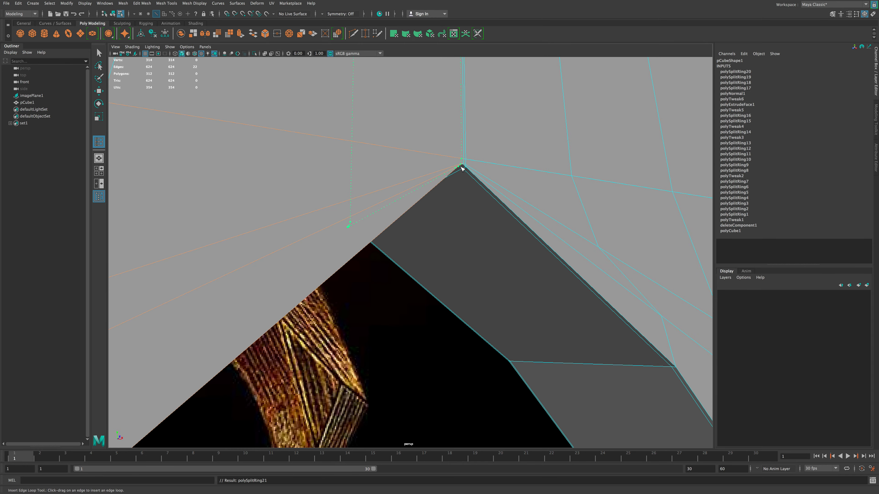
Examine the emblem in smooth preview to check how the new edge loops hold the arch's peak
right_click_drag(464, 169, 75, 328, "alt")
right_click_drag(388, 357, 306, 375, "alt")
key("3")
key("1")
middle_click_drag(377, 374, 360, 396, "alt")
key("3")
key("1")
mouse_move(404, 373)
left_mouse_down("alt")
mouse_move(426, 373)
mouse_move(402, 373)
left_mouse_up("alt")
Try to insert another edge loop around the emblem's side wall and undo it
right_click_drag(402, 373, 485, 362, "alt")
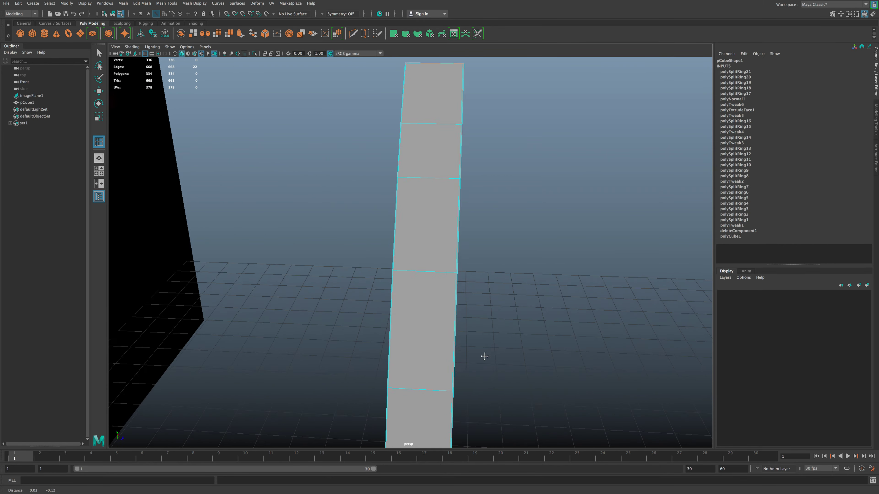
left_click_drag(485, 362, 429, 358, "alt")
left_click(432, 356)
key("q")
left_click_drag(432, 379, 348, 387, "alt")
right_click_drag(251, 277, 663, 298, "alt")
middle_click_drag(328, 242, 494, 217, "alt")
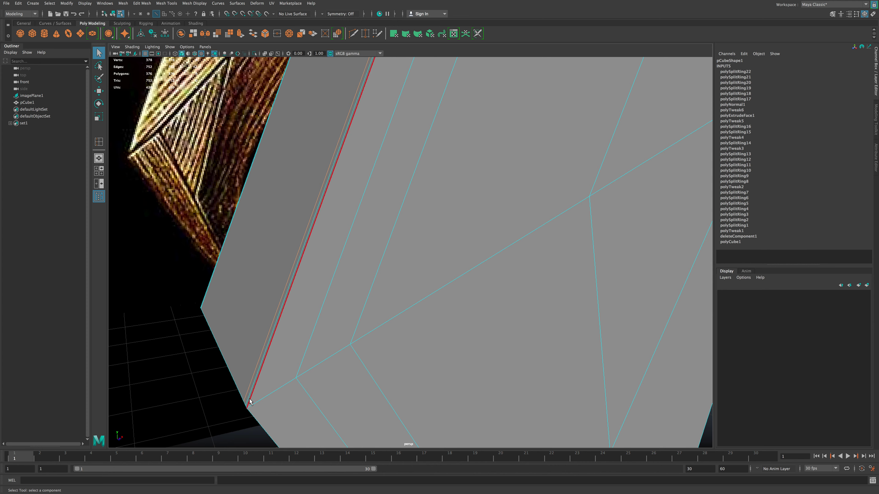
key("ctrl+z")
Insert edge loops close to the emblem's left outer corner to sharpen it
left_click(248, 407)
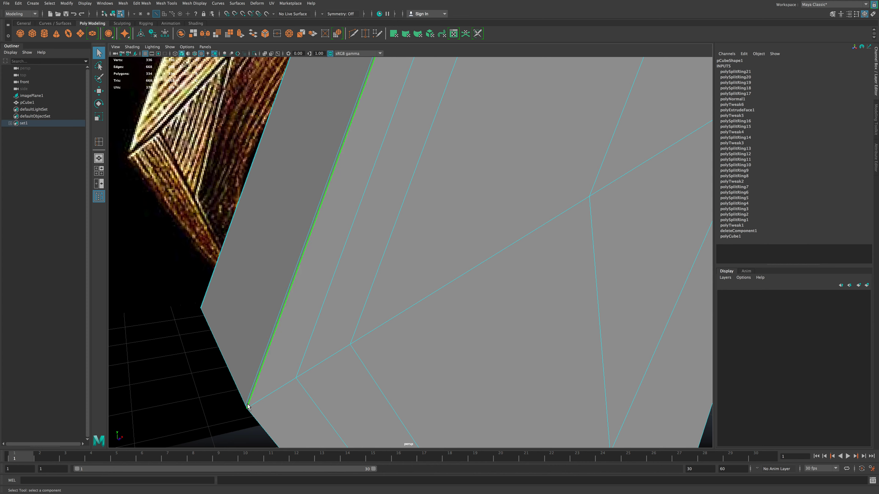
left_click(249, 411)
middle_click_drag(248, 325, 206, 226, "alt")
left_click(99, 142)
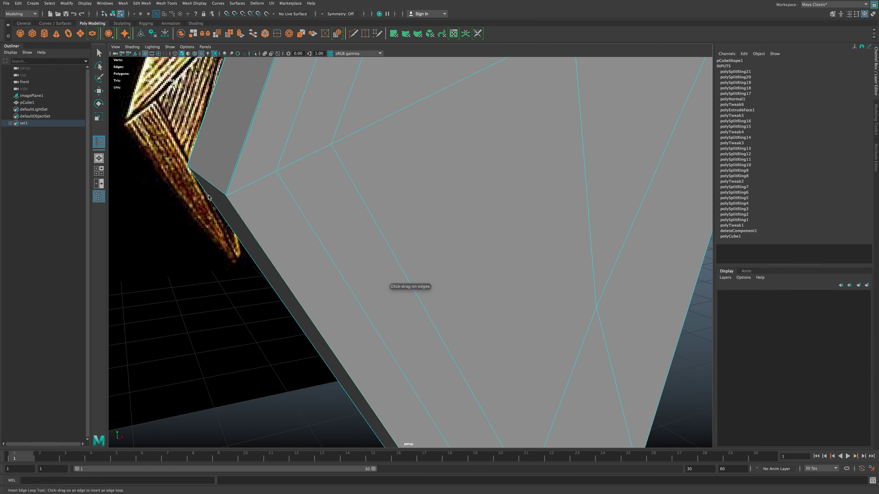
left_click_drag(228, 199, 227, 194)
scroll(577, 219, "down", 6)
middle_click_drag(576, 216, 410, 261, "alt")
Display the emblem in smooth preview, return to object mode and deselect it
key("3")
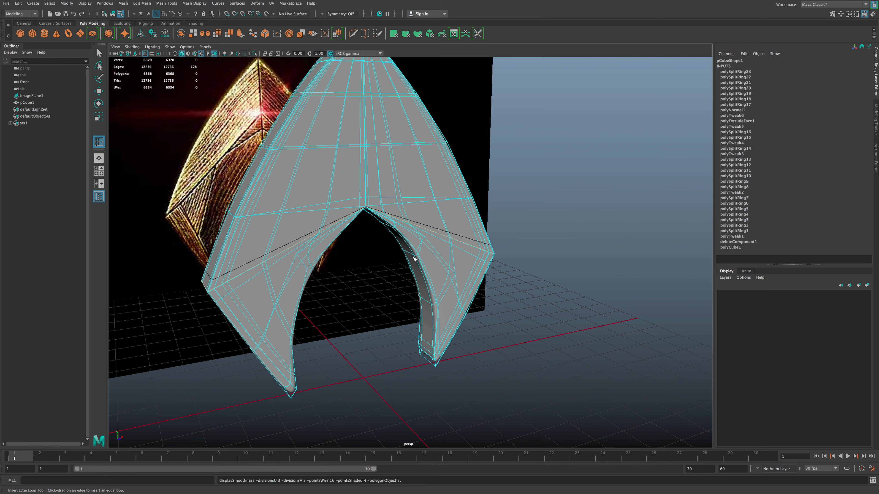
left_click_drag(666, 295, 449, 279, "alt")
key("q")
right_click_drag(403, 227, 437, 218)
left_click(623, 255)
Move the emblem along X to about -7.23 so it stands beside the reference image, and deselect it
left_click_drag(624, 255, 414, 221, "alt")
left_click(416, 218)
key("w")
left_click_drag(392, 193, 229, 192)
middle_click_drag(384, 224, 427, 204, "alt")
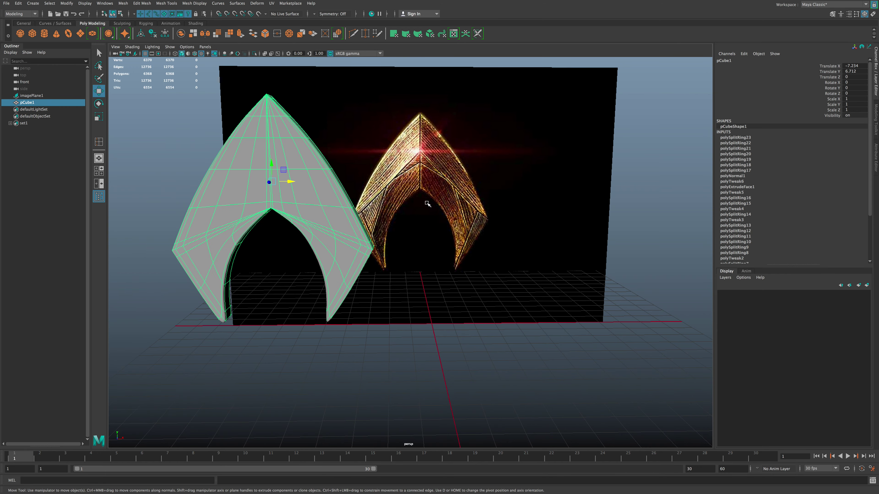
left_click(658, 185)
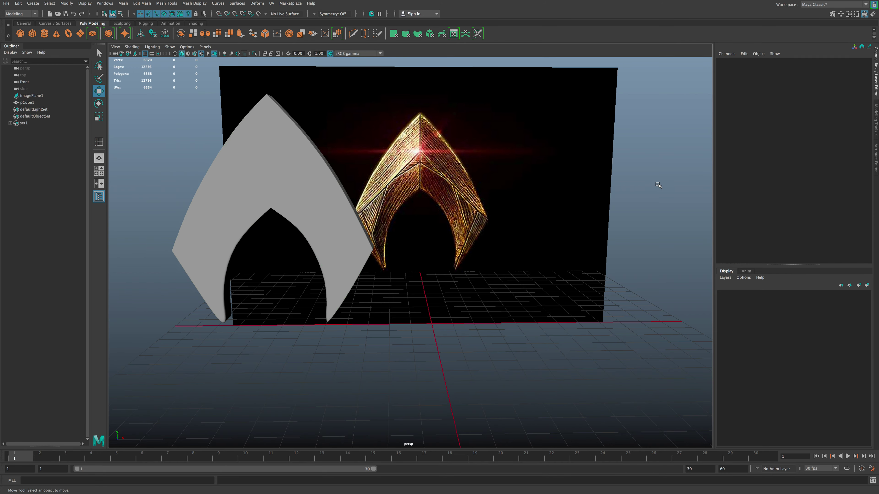
Move the emblem farther along negative X, away from the reference emblem, and clear the selection
left_click_drag(601, 192, 627, 180, "alt")
left_click(341, 212)
left_click_drag(295, 181, 253, 182)
left_click(532, 199)
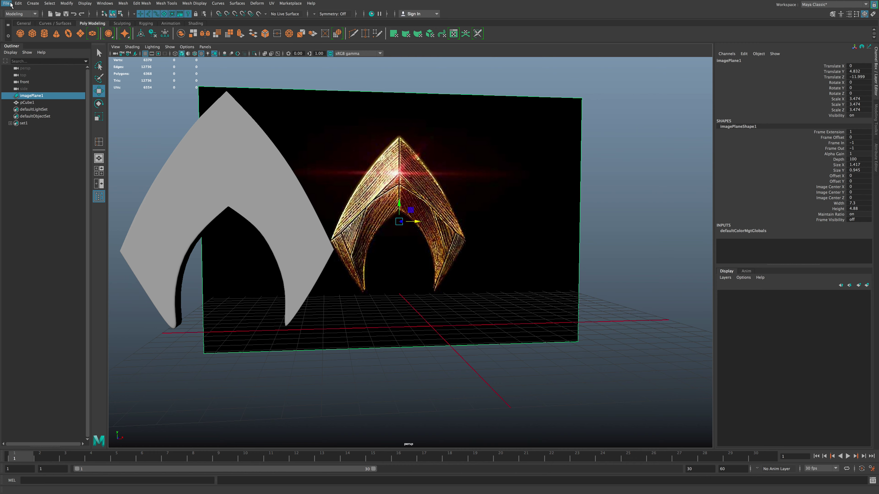
left_click(47, 199)
mouse_move(247, 2)
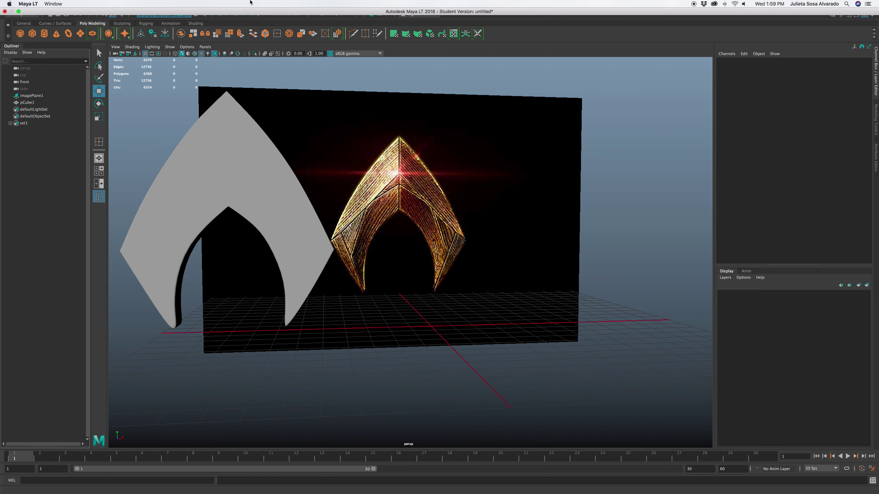